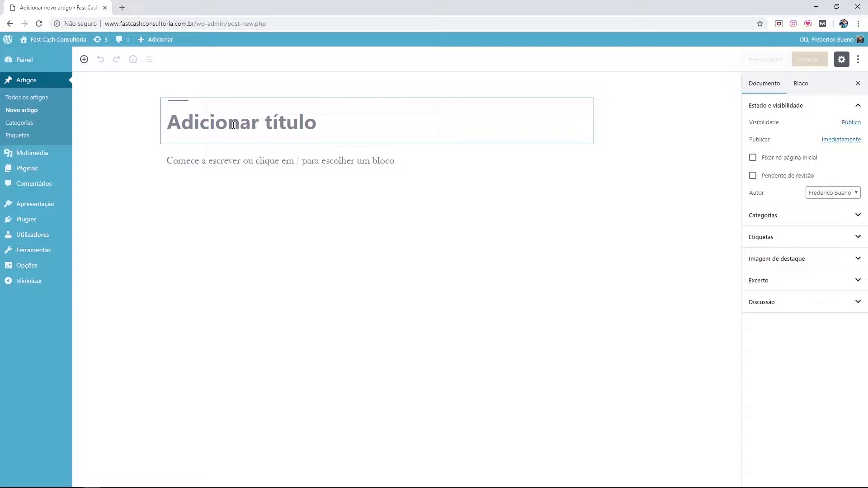
Step: Title the new article "Título de exemplo"
{"action": "left_click", "coordinate": [235, 164]}
{"action": "left_click", "coordinate": [236, 124]}
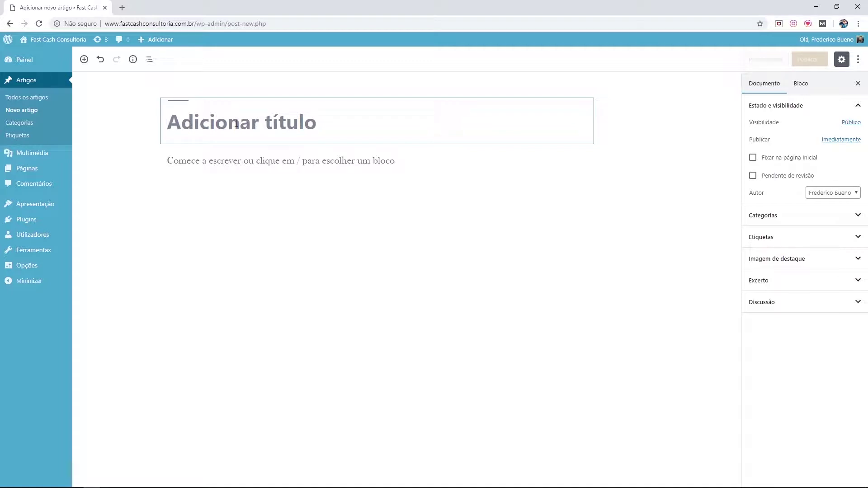
{"action": "type", "text": "Título de explo"}
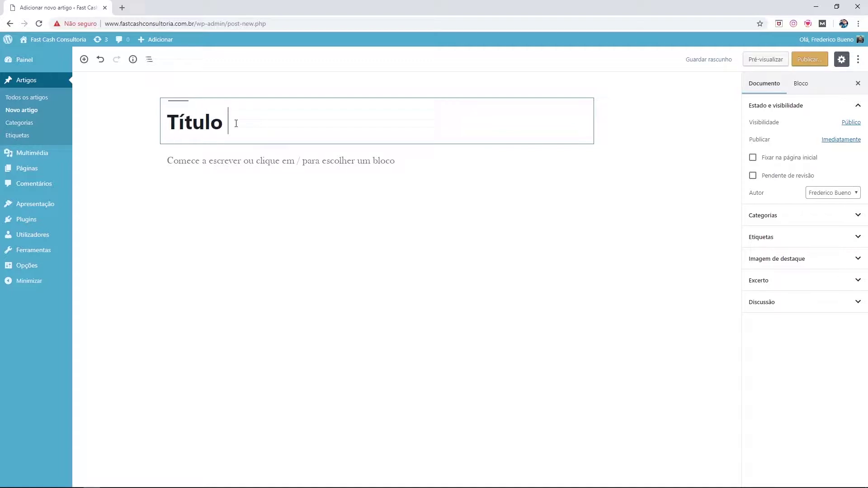
{"action": "key", "text": "BackSpace"}
{"action": "key", "text": "BackSpace"}
{"action": "key", "text": "BackSpace"}
{"action": "type", "text": "emplo"}
Step: Paste the copied Lorem ipsum sample text as the article's body below the title
{"action": "left_click", "coordinate": [231, 162]}
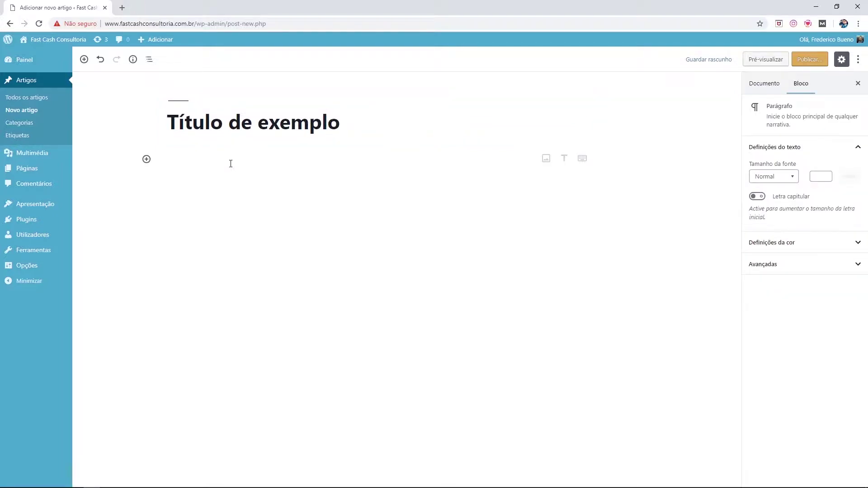
{"action": "key", "text": "ctrl+v"}
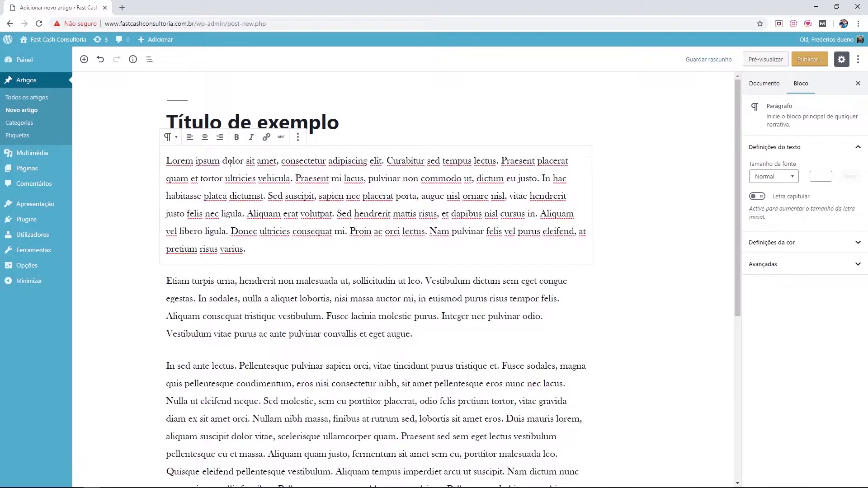
{"action": "left_click", "coordinate": [120, 169]}
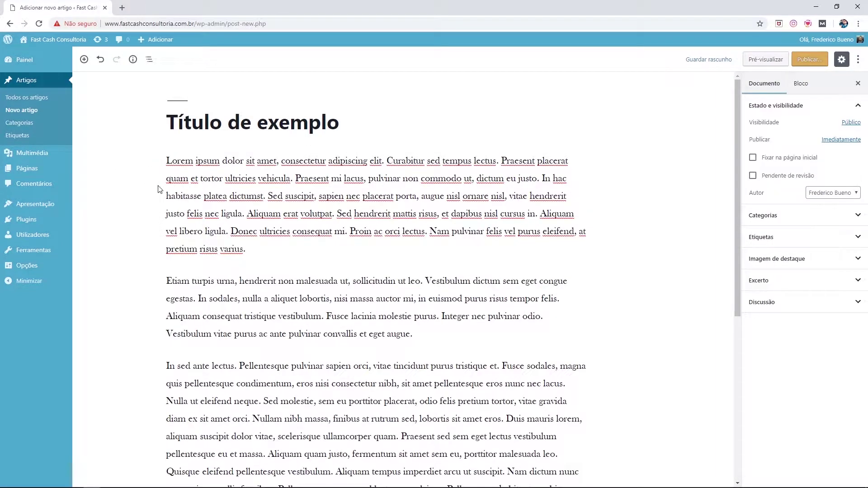
{"action": "left_click", "coordinate": [222, 185]}
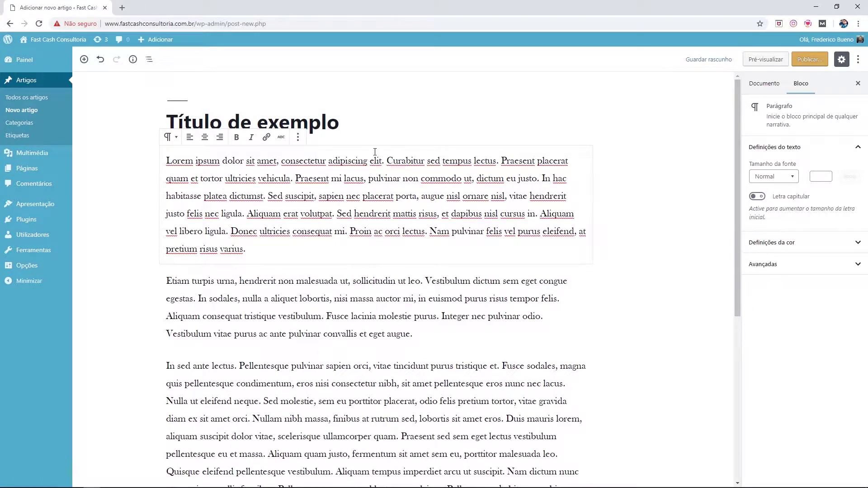
{"action": "left_click", "coordinate": [329, 119]}
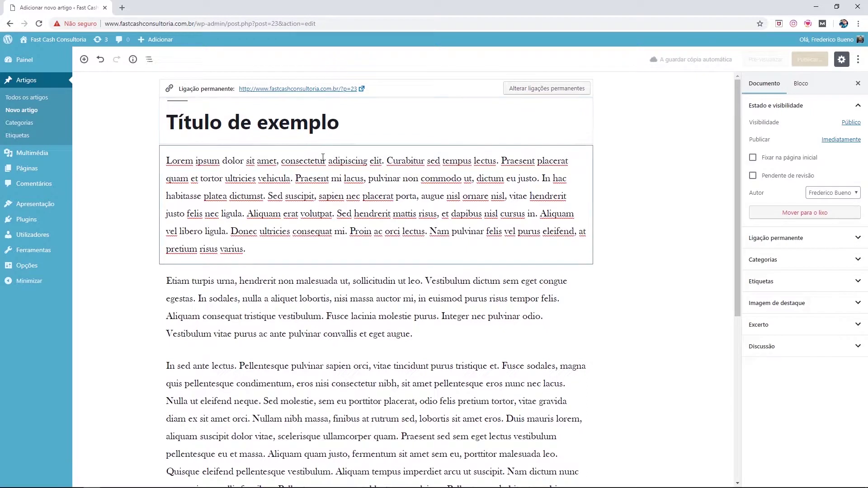
{"action": "left_click", "coordinate": [392, 170]}
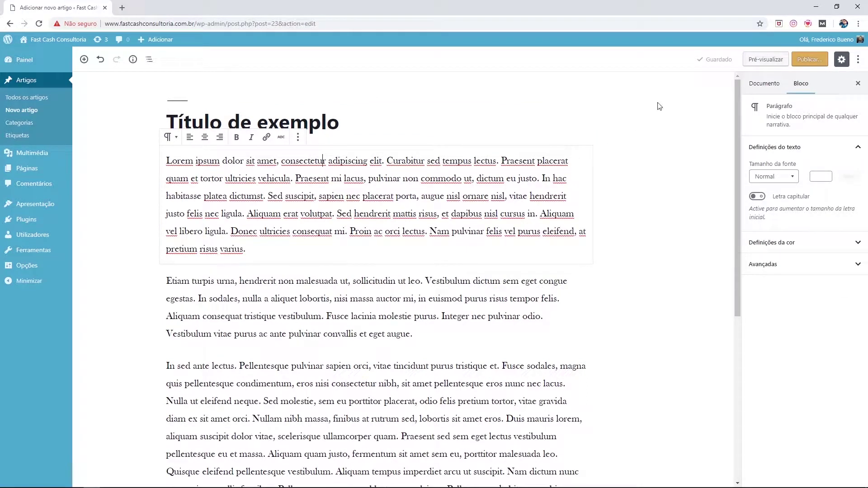
Step: Publish the article with its default options and view the published page in a new browser tab
{"action": "left_click", "coordinate": [808, 62]}
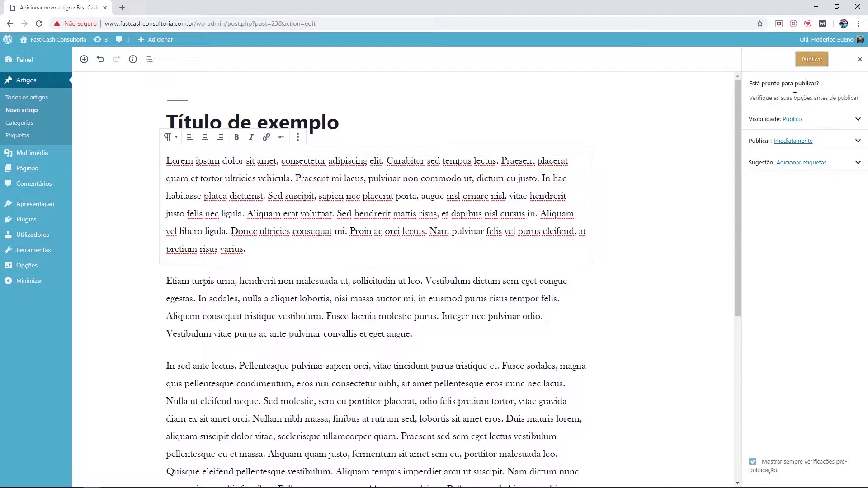
{"action": "left_click", "coordinate": [806, 63]}
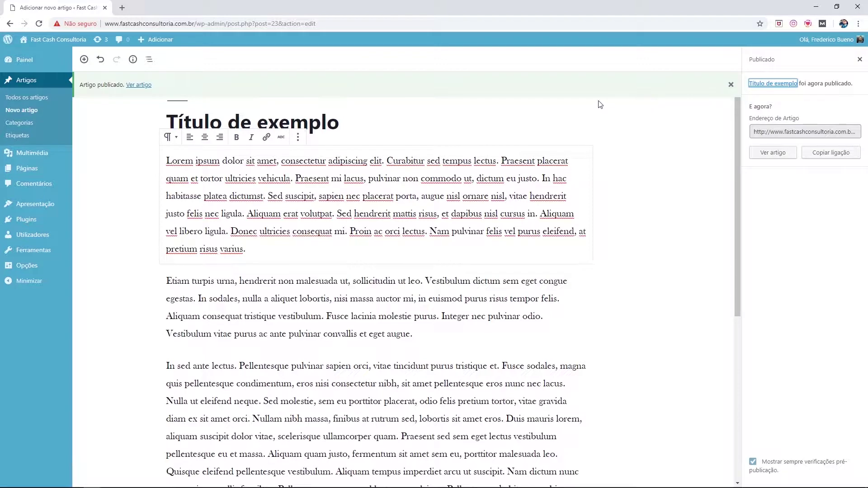
{"action": "right_click", "coordinate": [134, 88]}
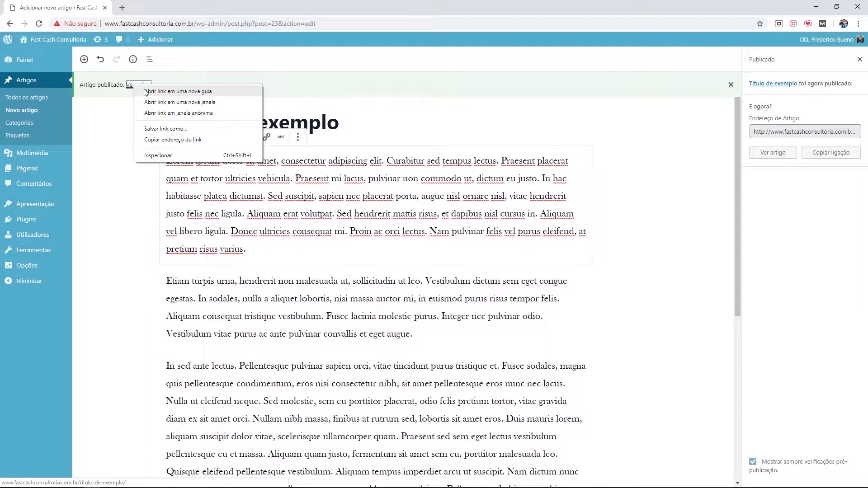
{"action": "left_click", "coordinate": [145, 92]}
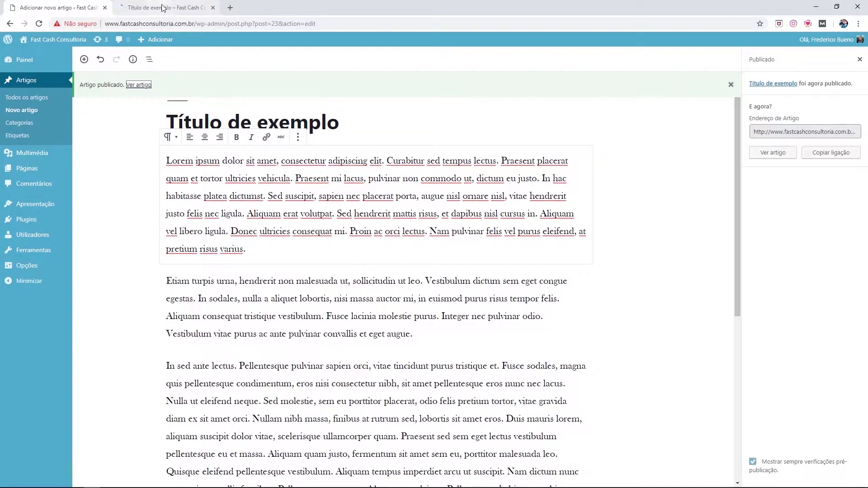
{"action": "left_click", "coordinate": [163, 7]}
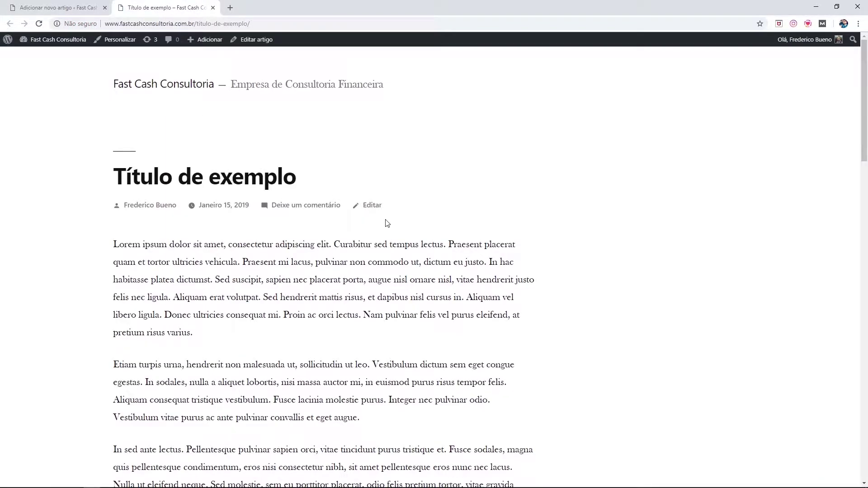
Step: Examine the published article from its title through the body text to the comment section
{"action": "scroll", "coordinate": [387, 222], "scroll_direction": "down", "scroll_amount": 2}
{"action": "scroll", "coordinate": [386, 222], "scroll_direction": "down", "scroll_amount": 8}
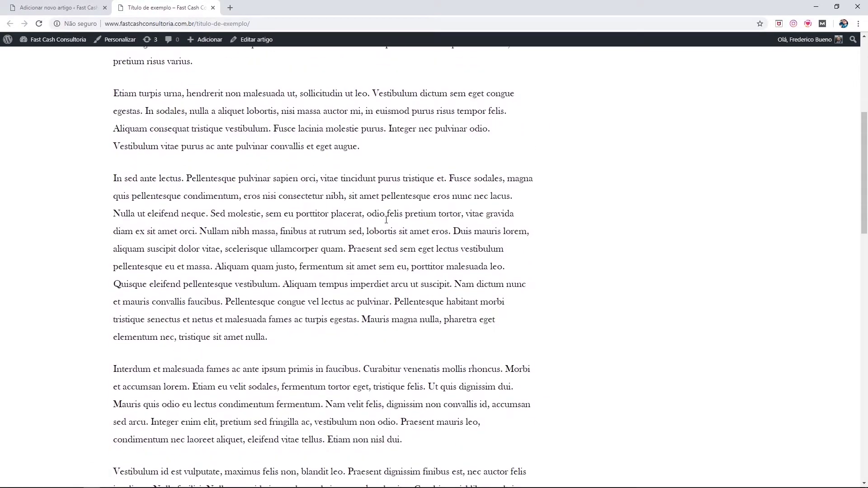
{"action": "scroll", "coordinate": [386, 222], "scroll_direction": "down", "scroll_amount": 6}
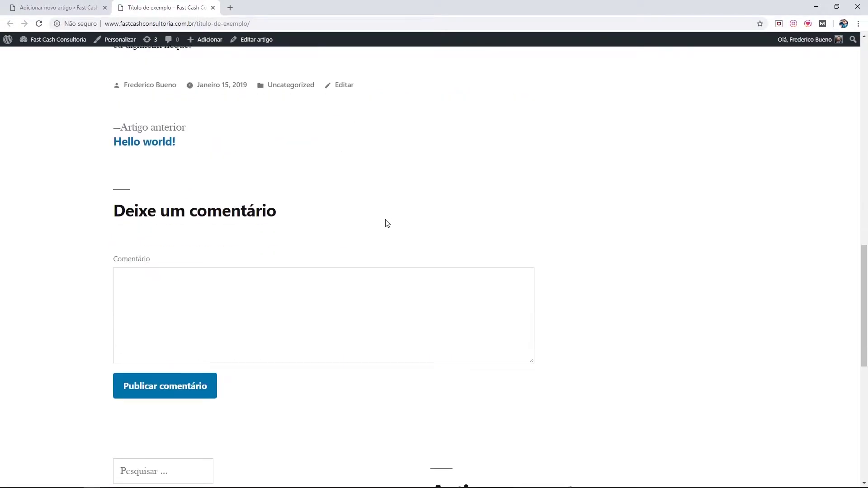
{"action": "scroll", "coordinate": [386, 223], "scroll_direction": "up", "scroll_amount": 10}
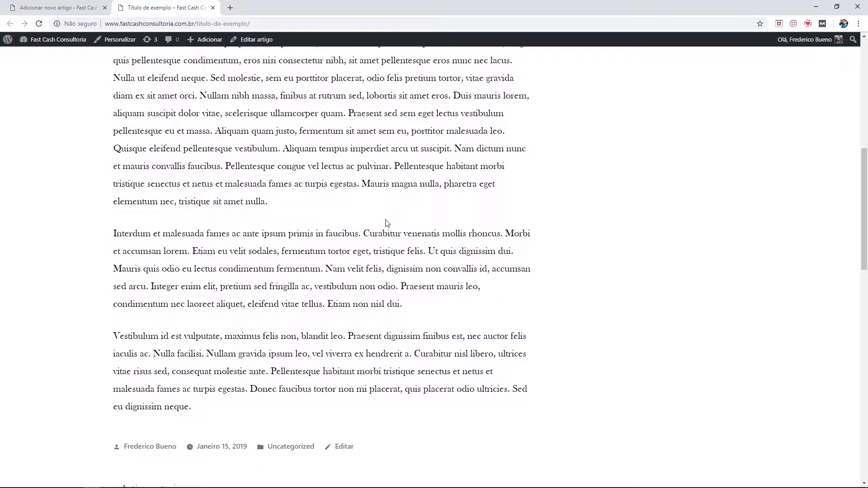
{"action": "scroll", "coordinate": [386, 220], "scroll_direction": "up", "scroll_amount": 4}
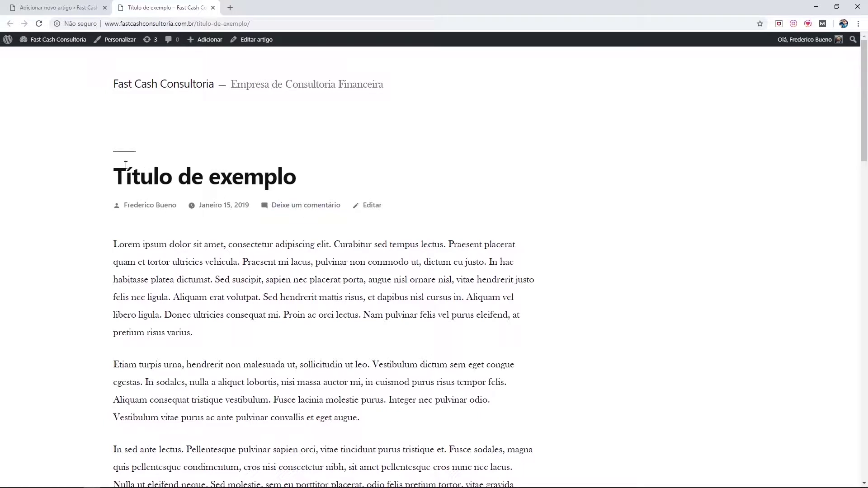
{"action": "left_click_drag", "start_coordinate": [116, 170], "coordinate": [294, 176]}
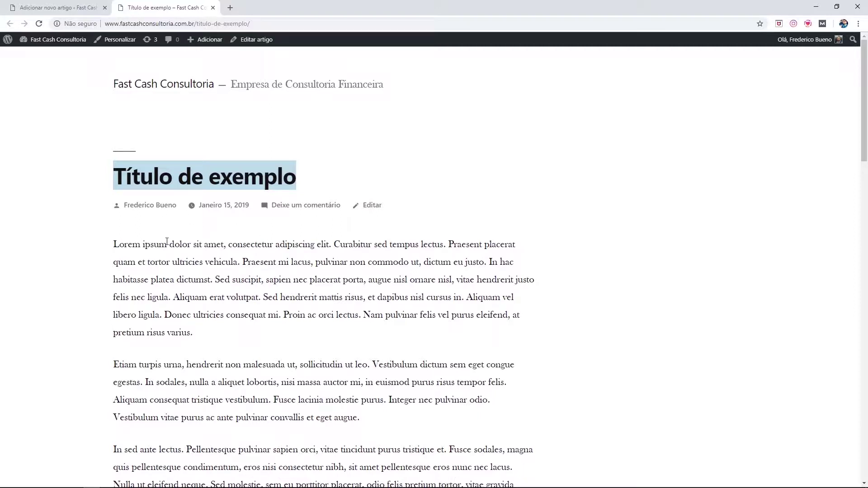
{"action": "scroll", "coordinate": [164, 226], "scroll_direction": "down", "scroll_amount": 3}
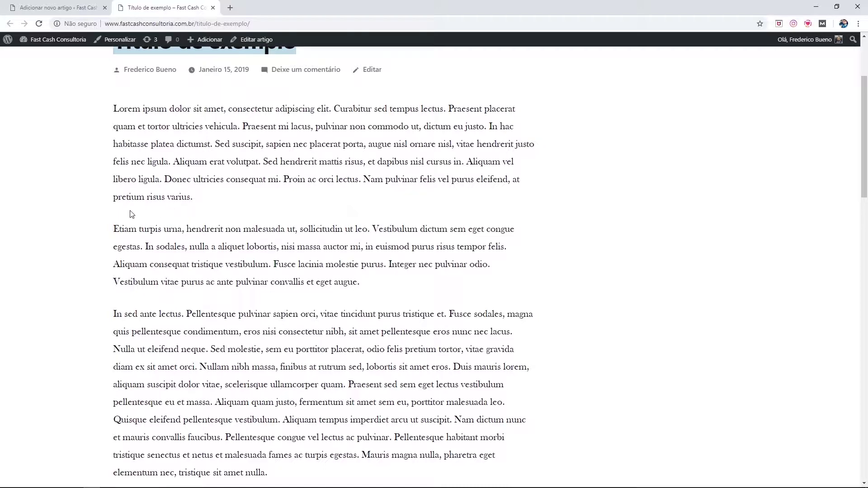
{"action": "scroll", "coordinate": [132, 214], "scroll_direction": "down", "scroll_amount": 6}
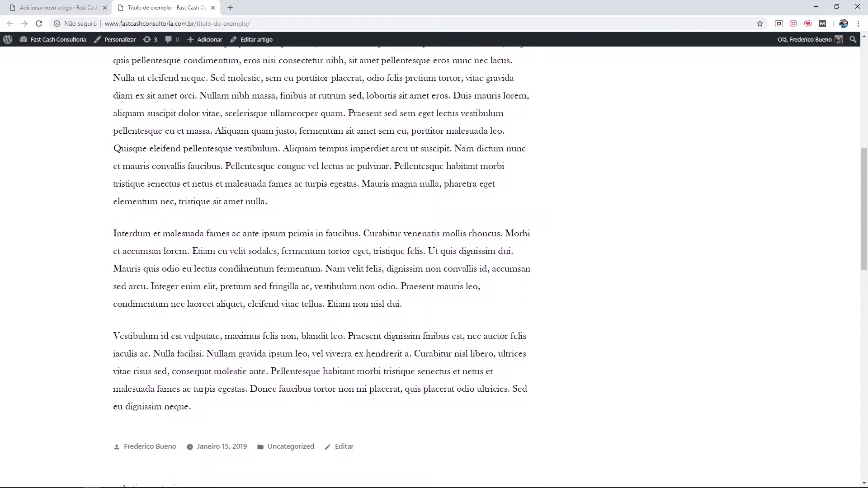
{"action": "scroll", "coordinate": [242, 269], "scroll_direction": "down", "scroll_amount": 4}
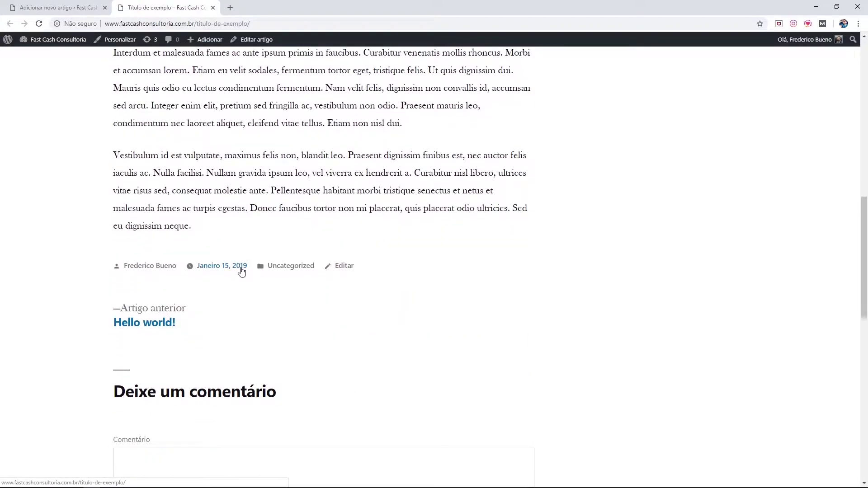
{"action": "scroll", "coordinate": [241, 271], "scroll_direction": "up", "scroll_amount": 10}
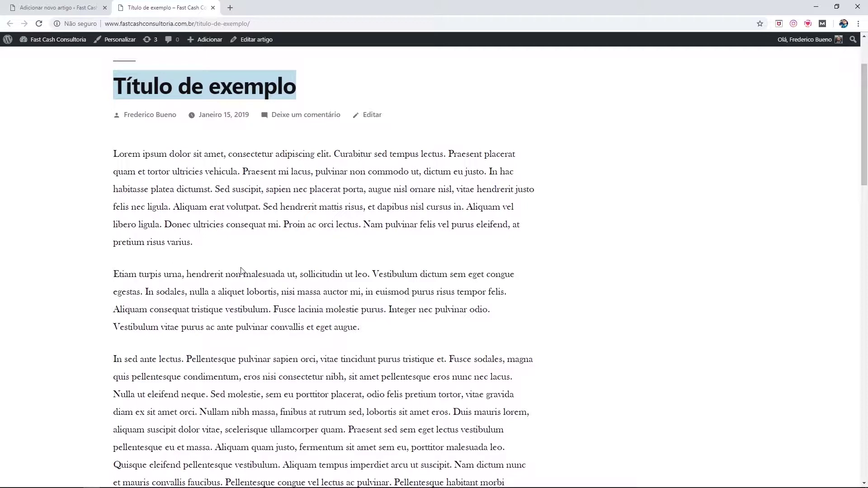
{"action": "scroll", "coordinate": [241, 270], "scroll_direction": "up", "scroll_amount": 2}
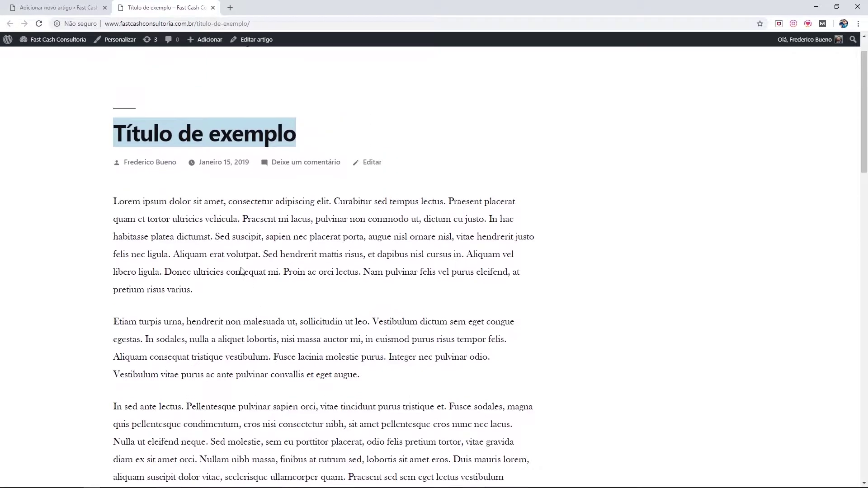
Step: Return to the article editor, close the post-publish summary and dismiss the publication notice
{"action": "left_click", "coordinate": [59, 8]}
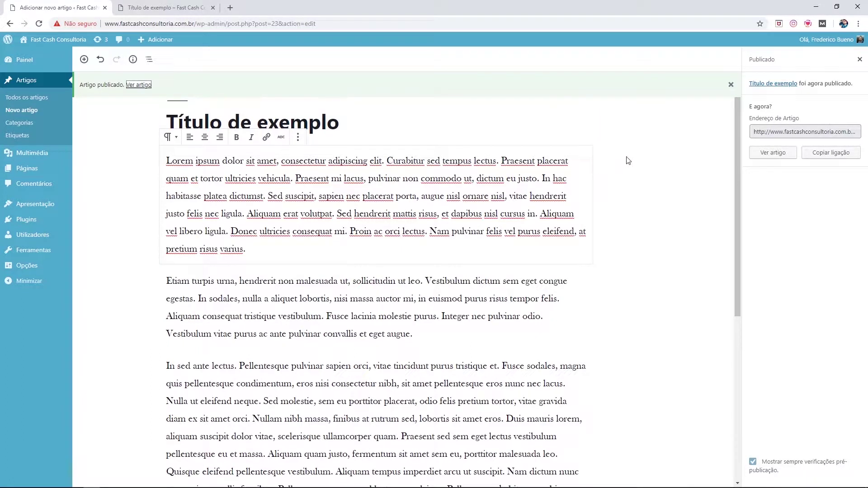
{"action": "left_click", "coordinate": [859, 59]}
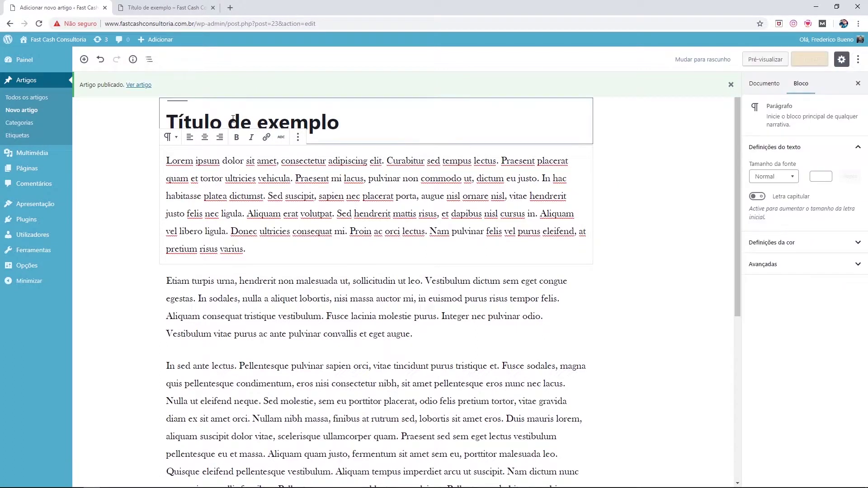
{"action": "left_click", "coordinate": [143, 225]}
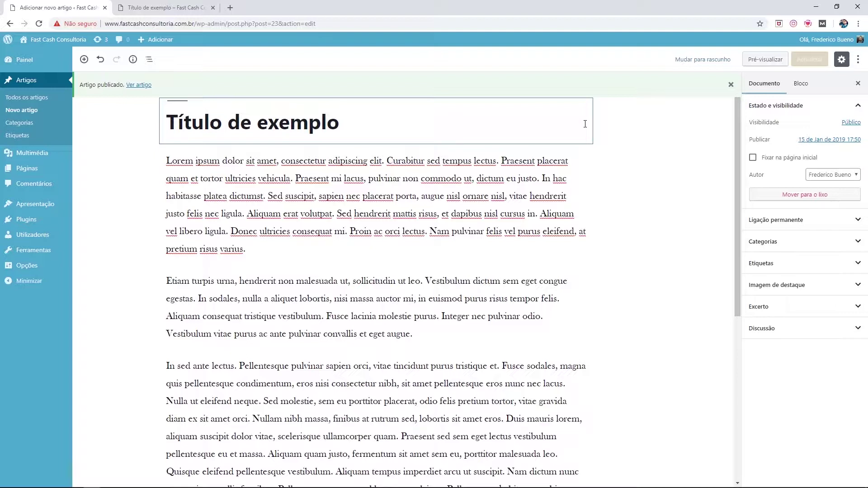
{"action": "left_click", "coordinate": [731, 84]}
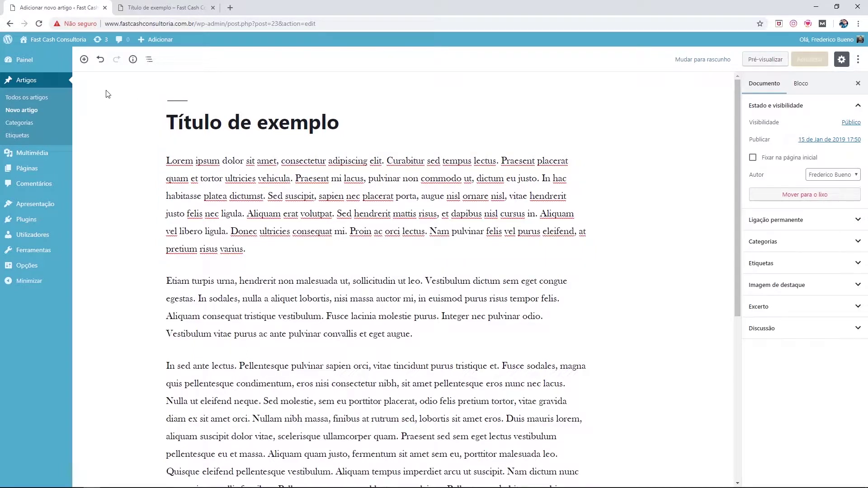
Step: Open the block library and review the blocks in the "Mais usados" and "Blocos comuns" categories, collapsing each after viewing
{"action": "left_click", "coordinate": [84, 61]}
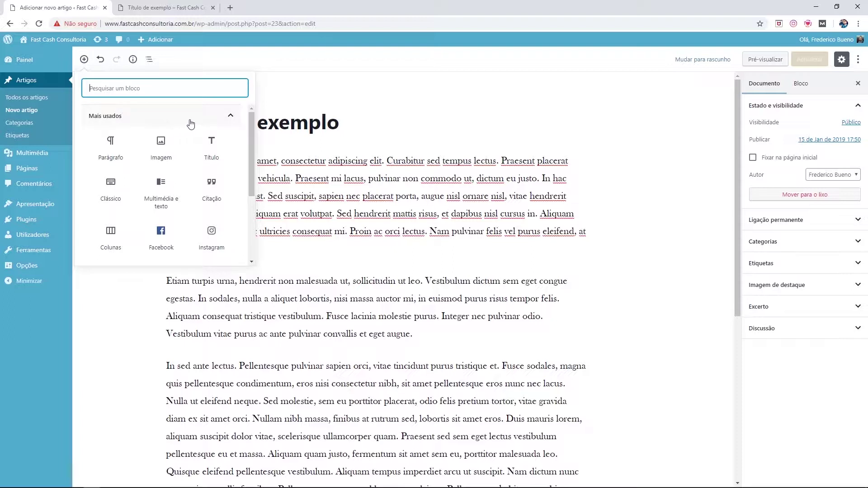
{"action": "left_click", "coordinate": [228, 118]}
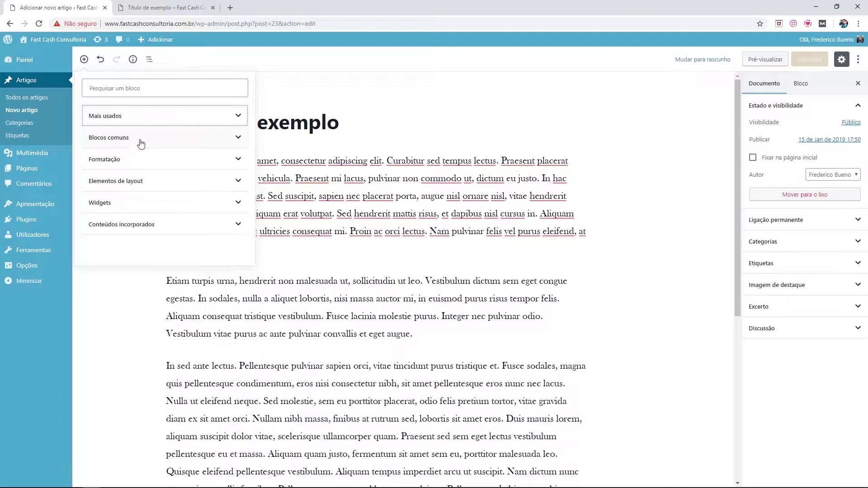
{"action": "left_click", "coordinate": [173, 121]}
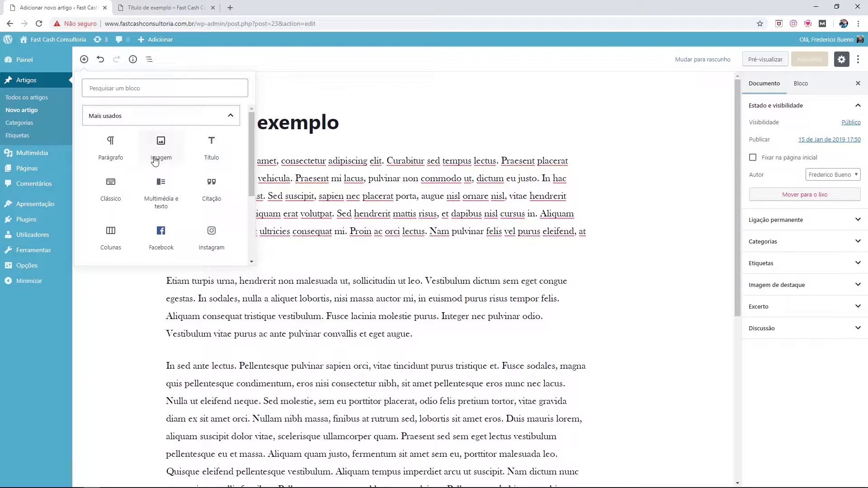
{"action": "left_click", "coordinate": [189, 118]}
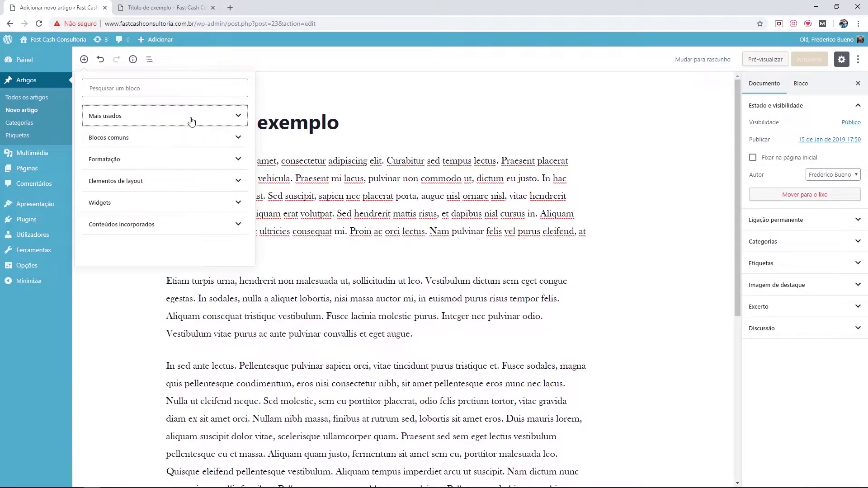
{"action": "left_click", "coordinate": [161, 140]}
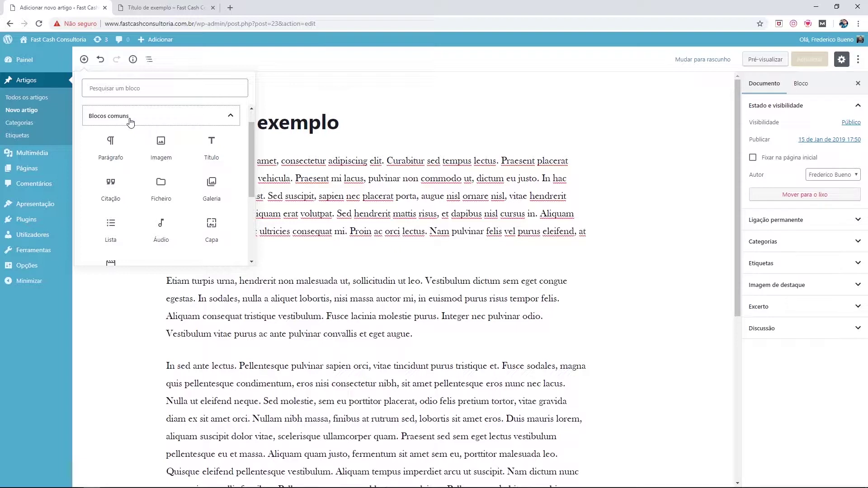
{"action": "left_click", "coordinate": [230, 116]}
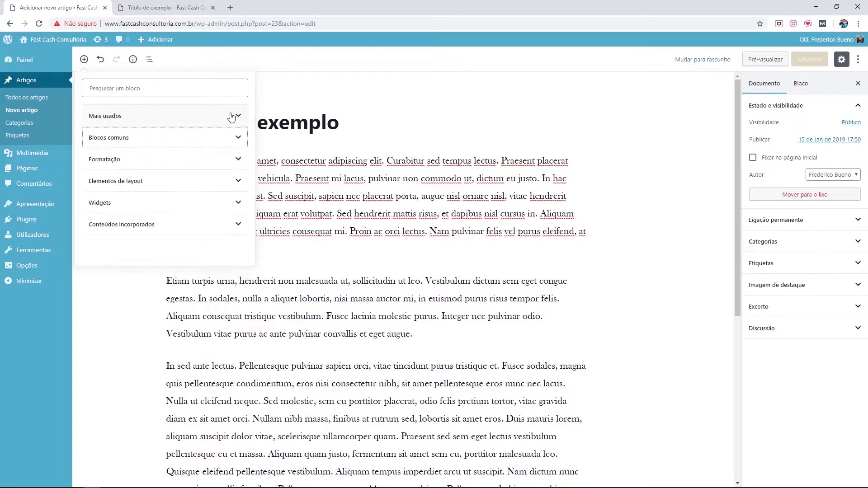
Step: Expand the "Formatação" and "Elementos de layout" categories of the block library and review their blocks
{"action": "left_click", "coordinate": [146, 161]}
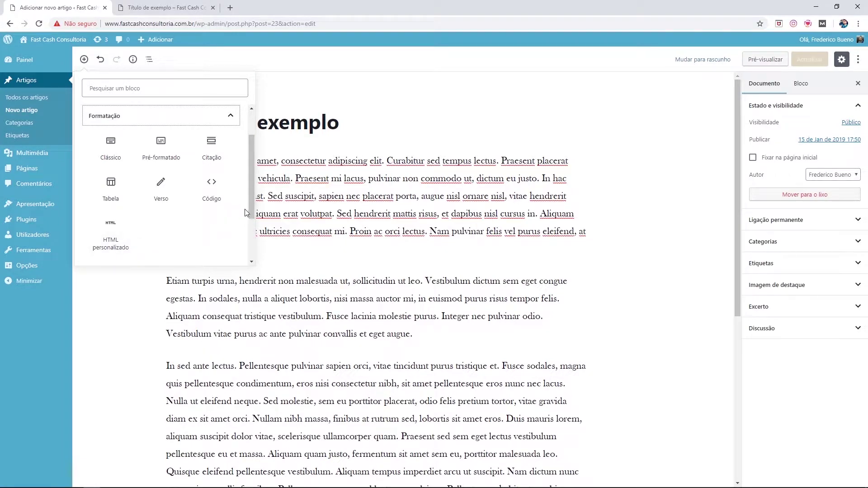
{"action": "left_click_drag", "start_coordinate": [251, 213], "coordinate": [251, 223]}
{"action": "scroll", "coordinate": [250, 226], "scroll_direction": "down", "scroll_amount": 2}
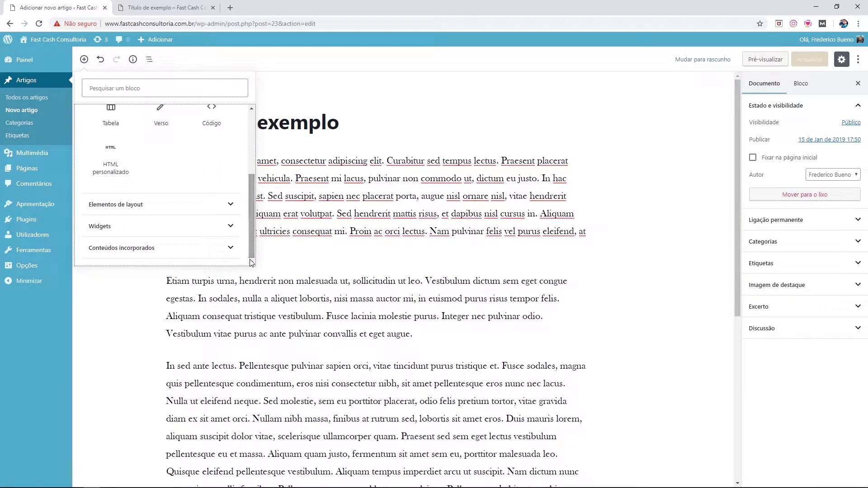
{"action": "left_click", "coordinate": [177, 209]}
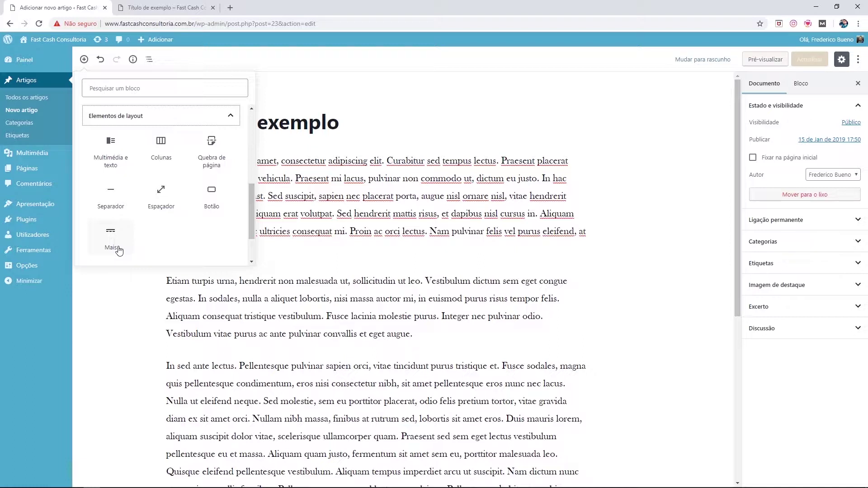
Step: Expand the "Widgets" and "Conteúdos incorporados" categories of the block library and review their blocks
{"action": "scroll", "coordinate": [253, 217], "scroll_direction": "down", "scroll_amount": 1}
{"action": "left_click_drag", "start_coordinate": [252, 216], "coordinate": [251, 234]}
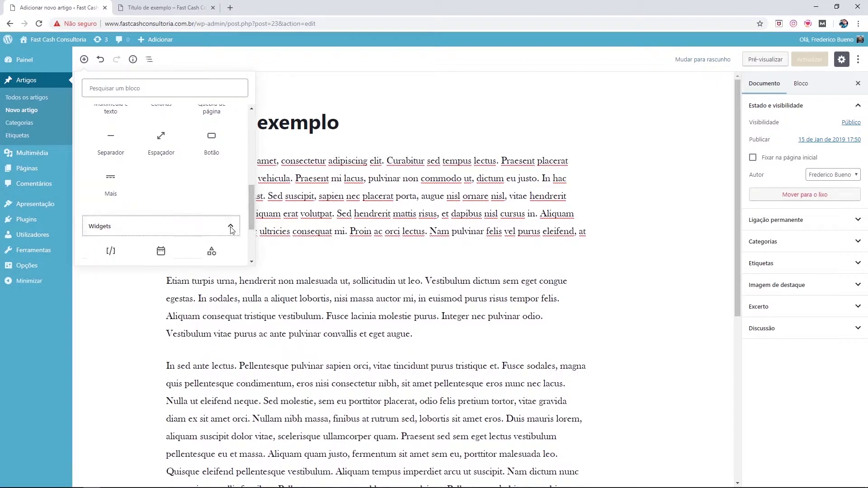
{"action": "left_click", "coordinate": [231, 228]}
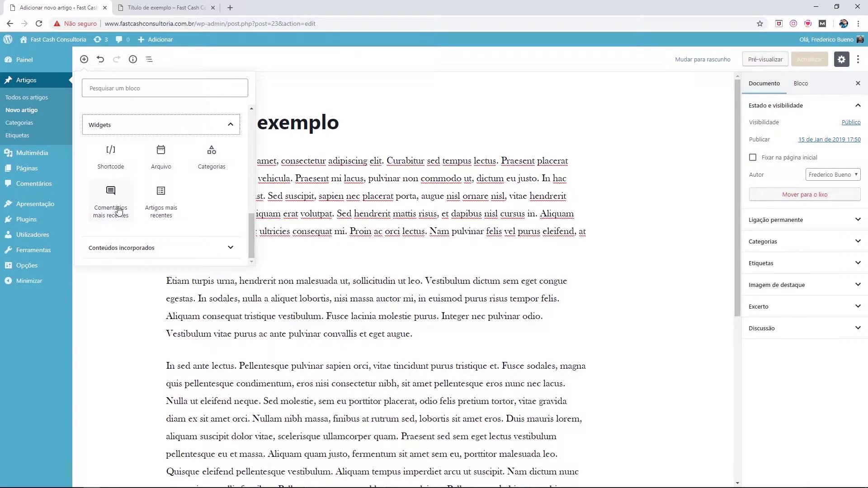
{"action": "left_click", "coordinate": [231, 125]}
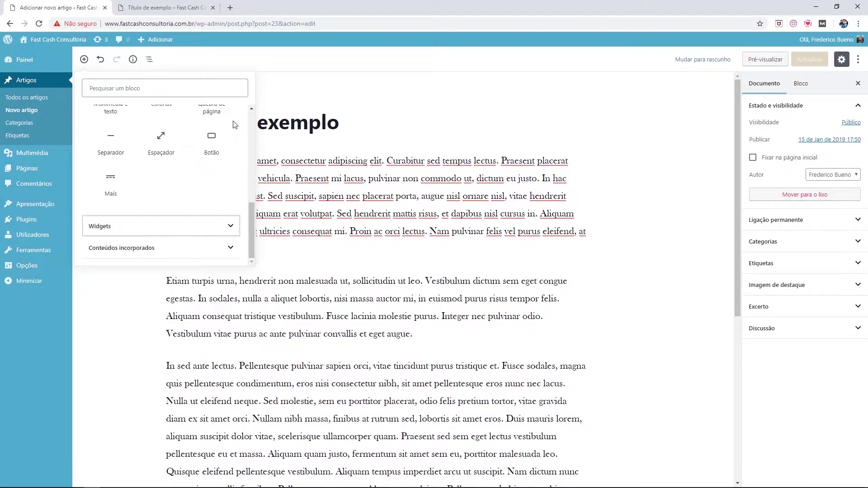
{"action": "left_click", "coordinate": [230, 226]}
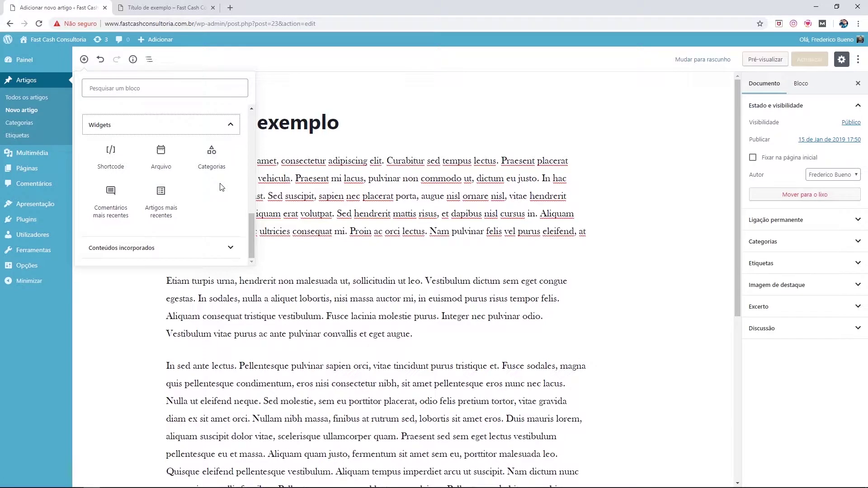
{"action": "left_click", "coordinate": [231, 249]}
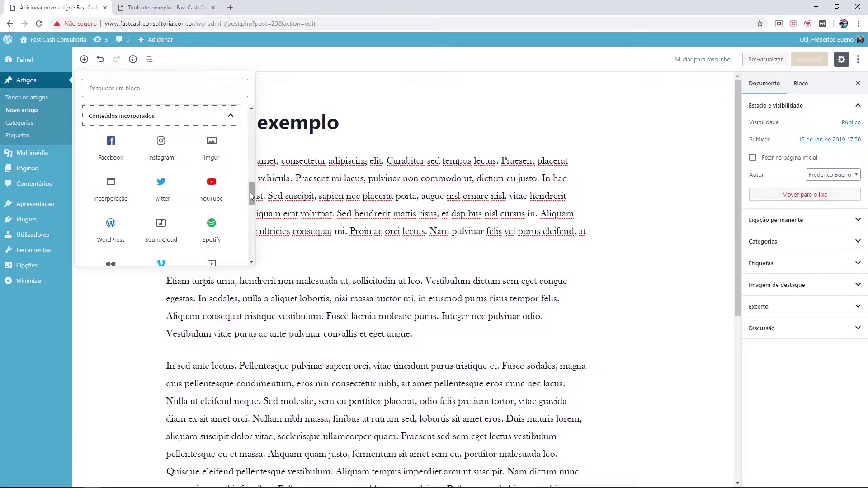
{"action": "left_click_drag", "start_coordinate": [251, 192], "coordinate": [251, 192]}
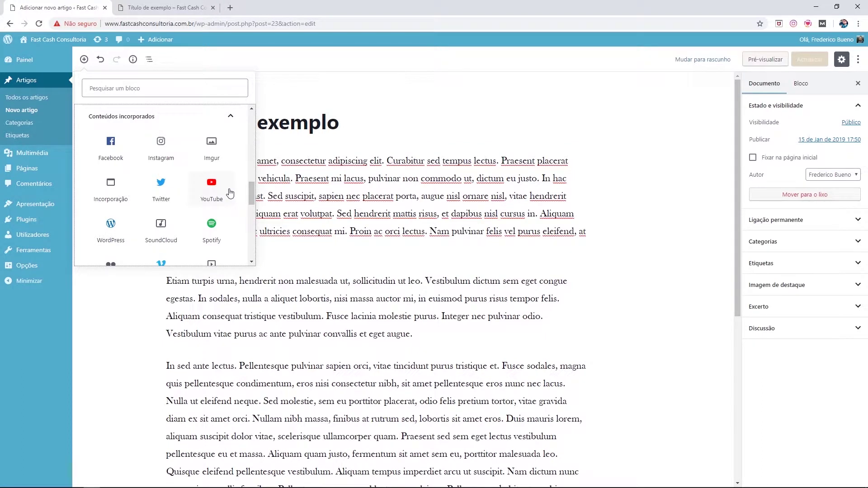
{"action": "mouse_move", "coordinate": [250, 194]}
{"action": "left_mouse_down"}
{"action": "mouse_move", "coordinate": [247, 248]}
{"action": "mouse_move", "coordinate": [251, 188]}
{"action": "left_mouse_up"}
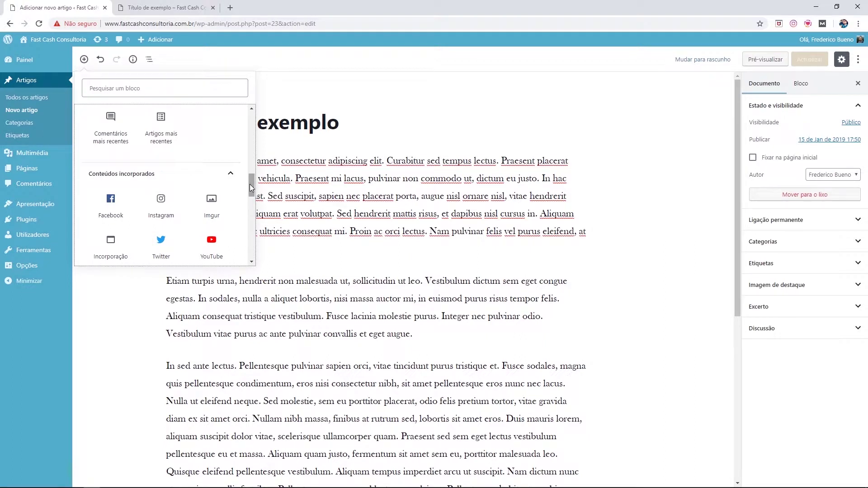
Step: Collapse the expanded block categories, from "Conteúdos incorporados" back to "Elementos de layout", and close the block library
{"action": "left_click", "coordinate": [232, 177]}
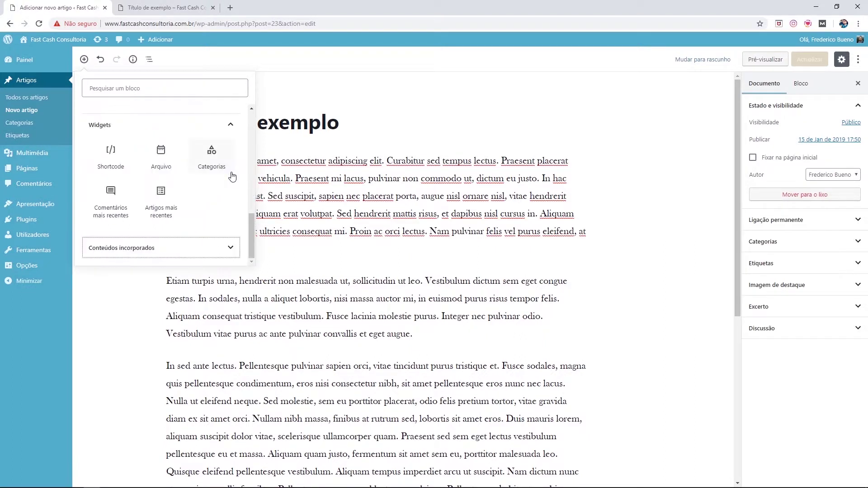
{"action": "left_click", "coordinate": [230, 125]}
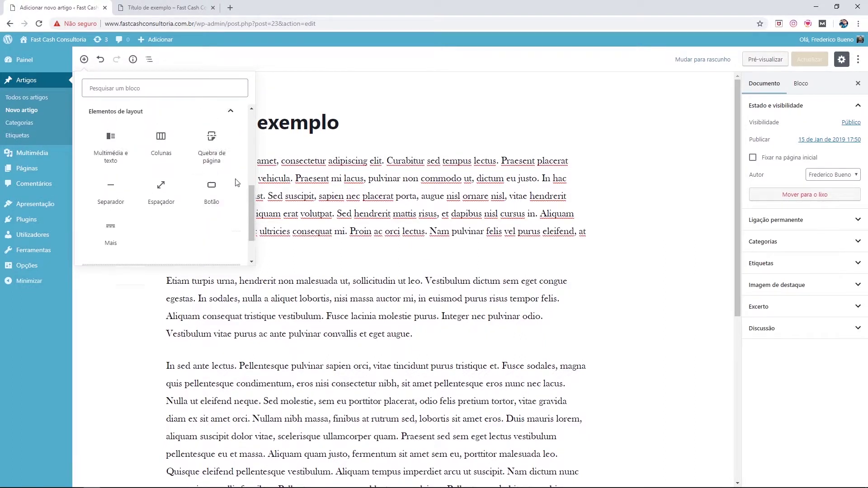
{"action": "scroll", "coordinate": [236, 182], "scroll_direction": "up", "scroll_amount": 1}
{"action": "left_click", "coordinate": [230, 124]}
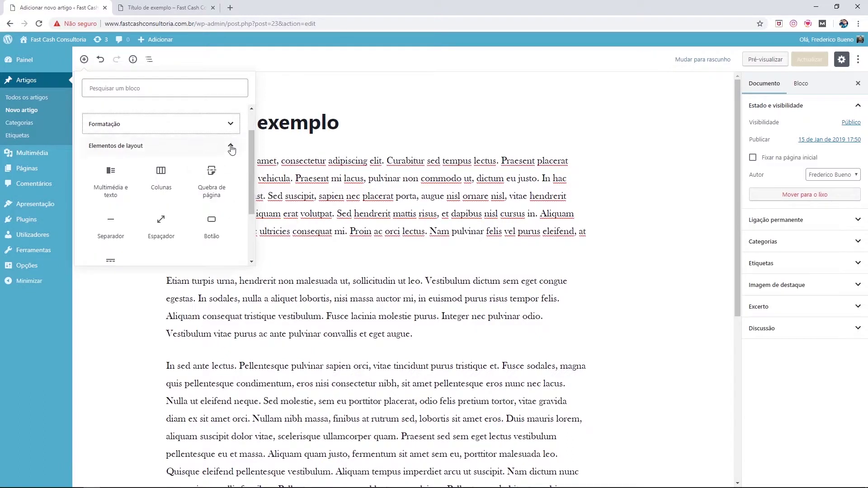
{"action": "left_click", "coordinate": [232, 147]}
{"action": "left_click", "coordinate": [286, 93]}
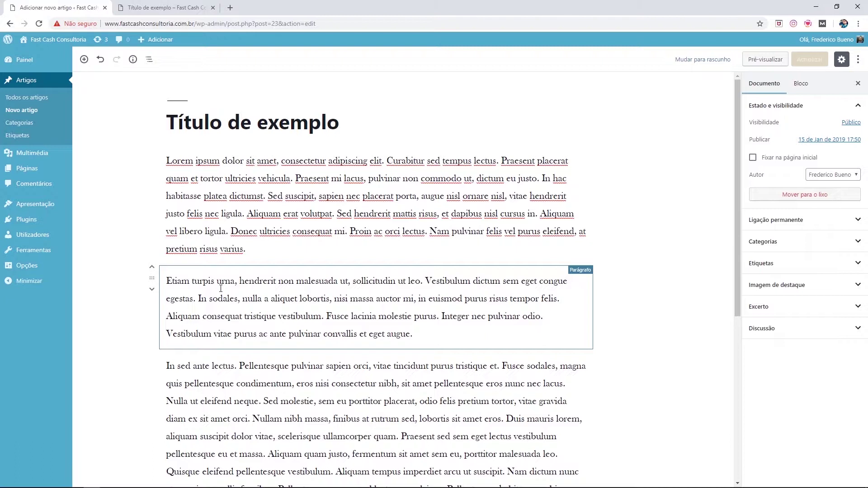
Step: Examine the article's individual paragraph blocks from first to last, return to the title, and briefly check the block library
{"action": "left_click", "coordinate": [240, 249]}
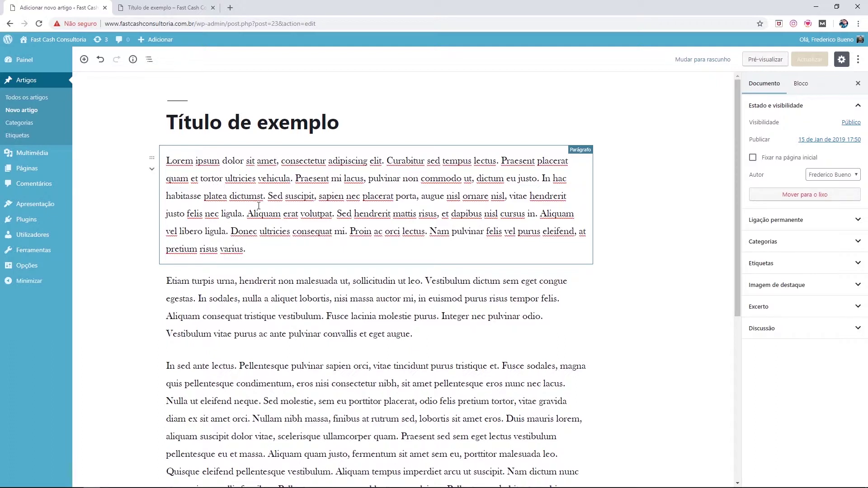
{"action": "left_click", "coordinate": [198, 279]}
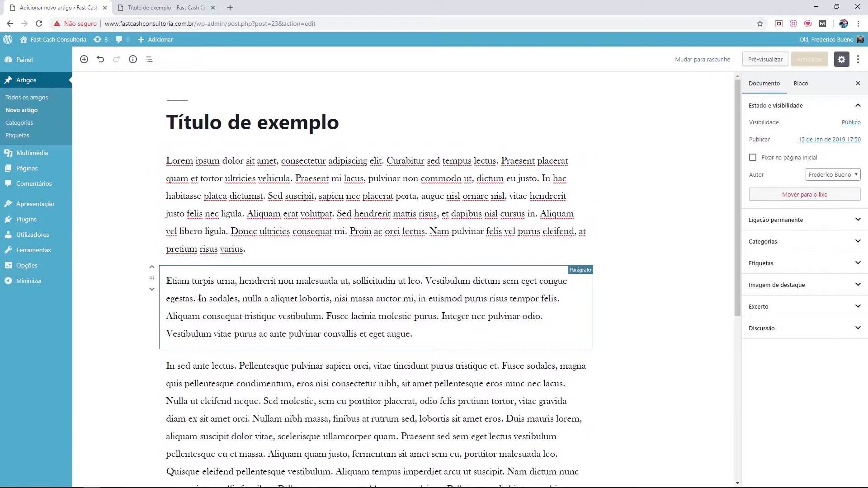
{"action": "scroll", "coordinate": [199, 297], "scroll_direction": "down", "scroll_amount": 2}
{"action": "scroll", "coordinate": [199, 297], "scroll_direction": "down", "scroll_amount": 5}
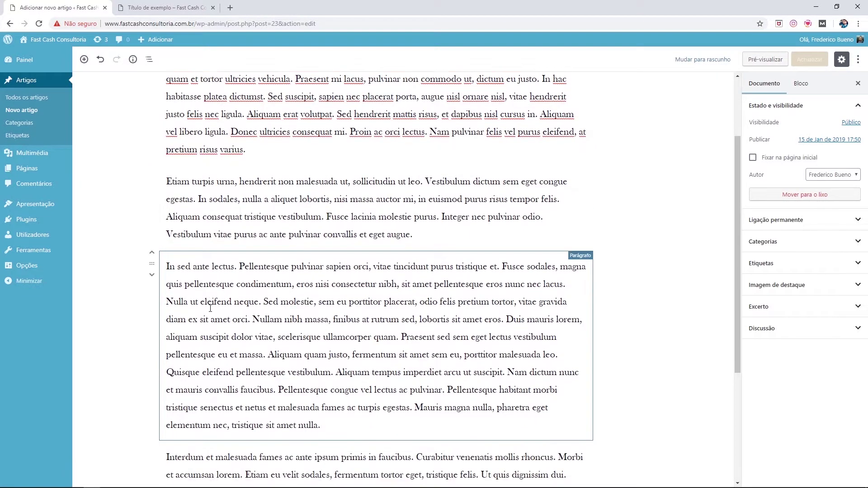
{"action": "scroll", "coordinate": [209, 311], "scroll_direction": "down", "scroll_amount": 2}
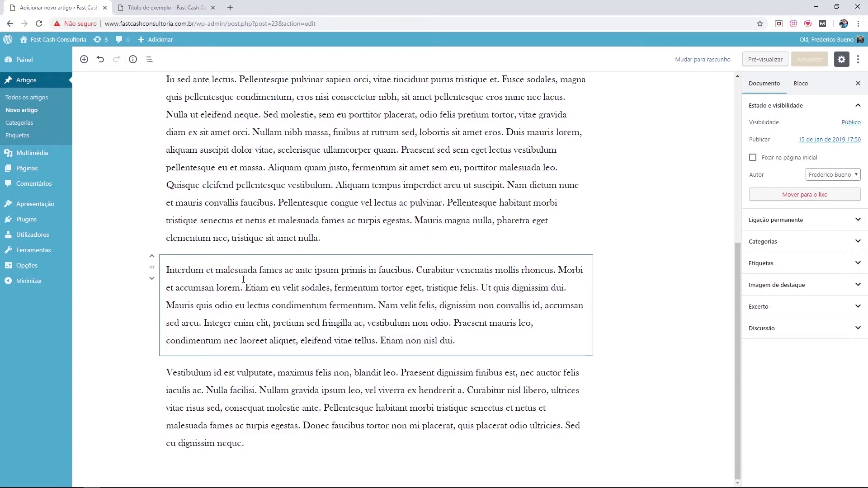
{"action": "scroll", "coordinate": [243, 280], "scroll_direction": "up", "scroll_amount": 7}
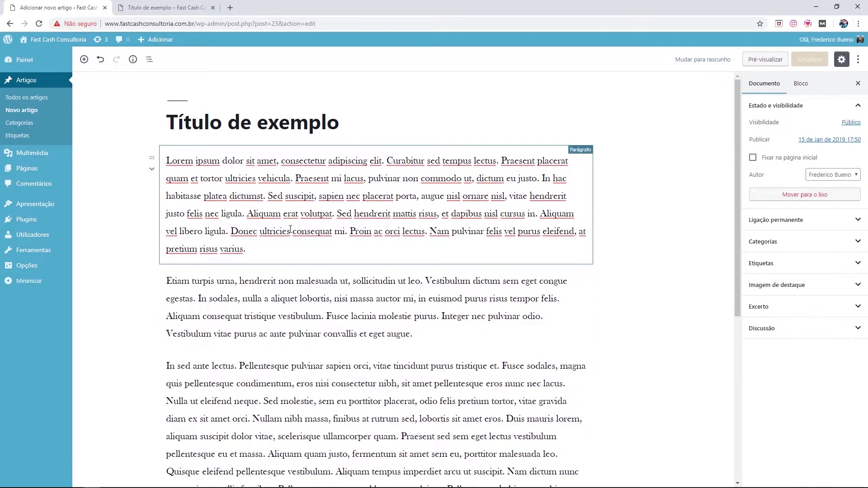
{"action": "left_click", "coordinate": [84, 60]}
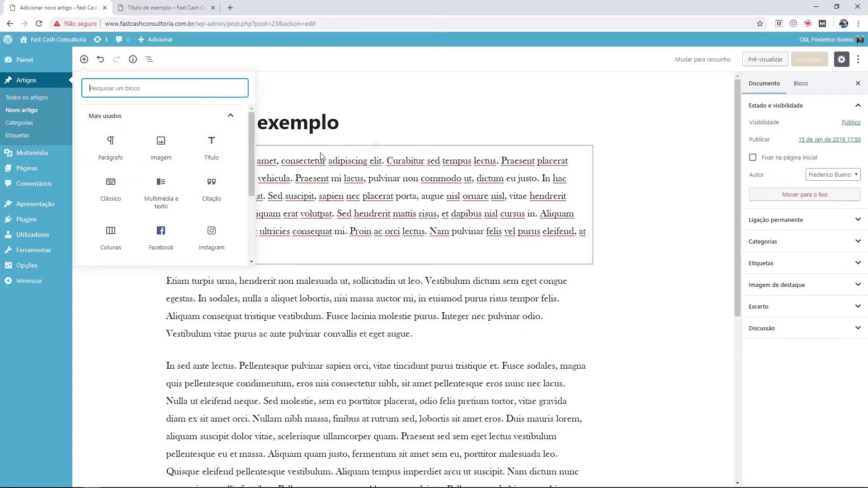
{"action": "left_click", "coordinate": [243, 179]}
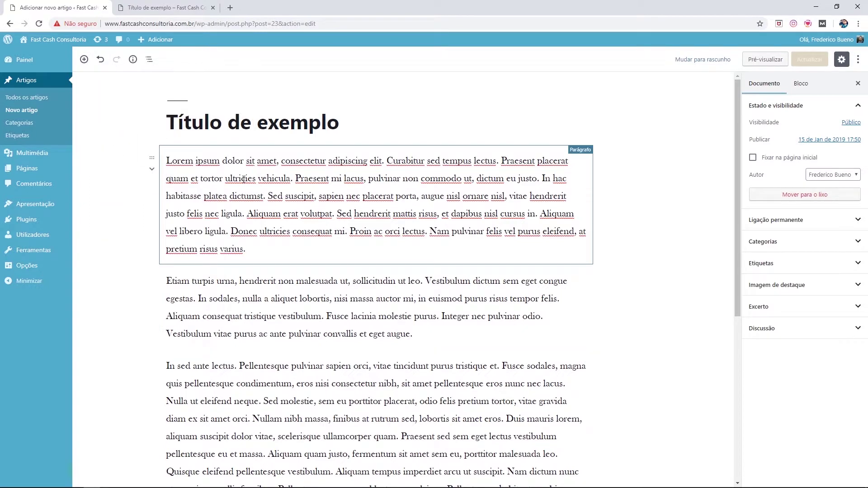